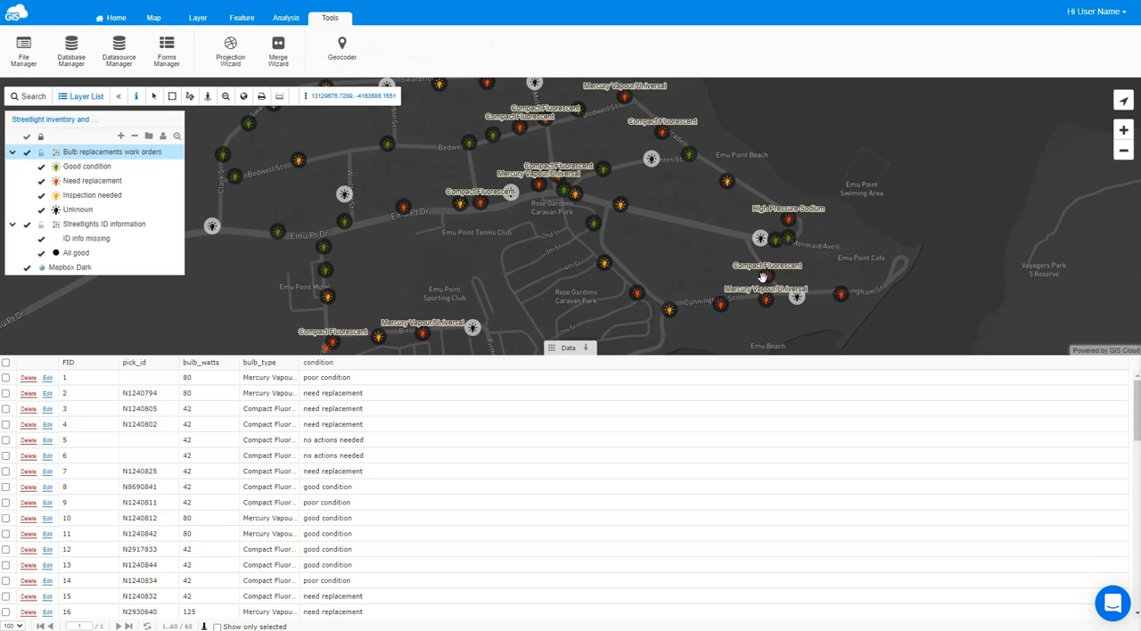
# - Load the custom form "Bulb replacements work orders" in the Forms Manager
pyautogui.click(172, 57)
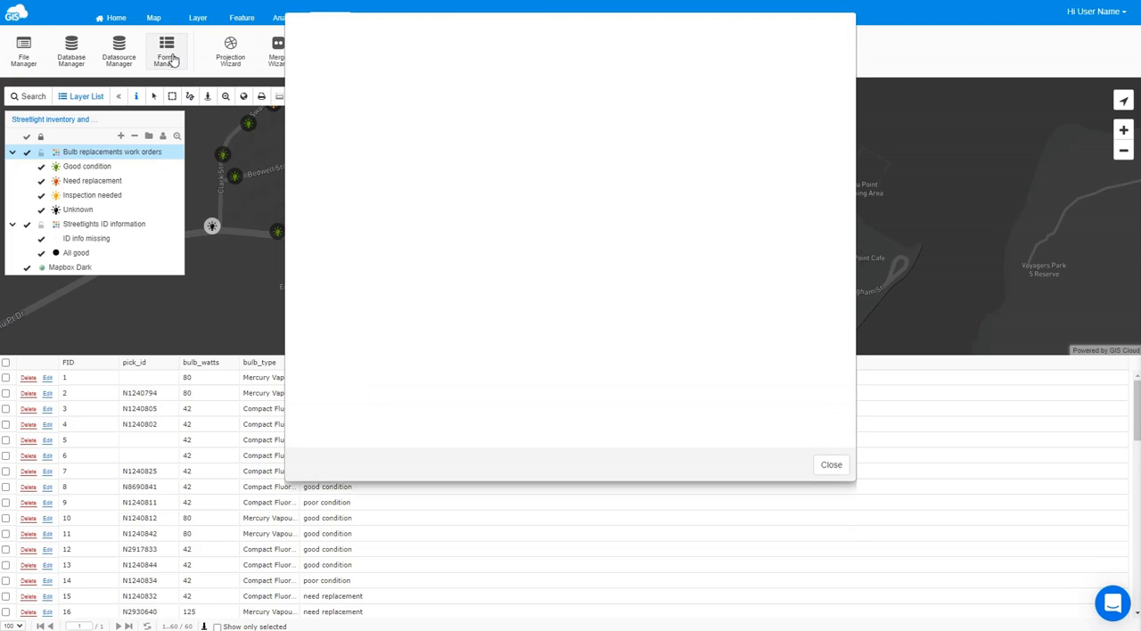
pyautogui.click(368, 101)
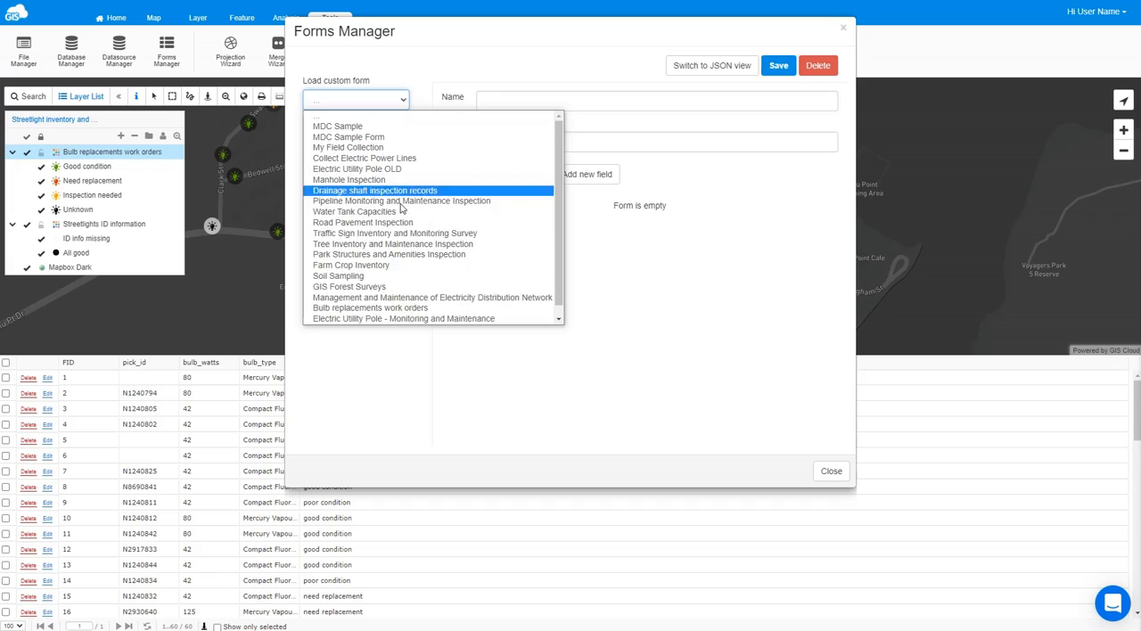
pyautogui.click(385, 308)
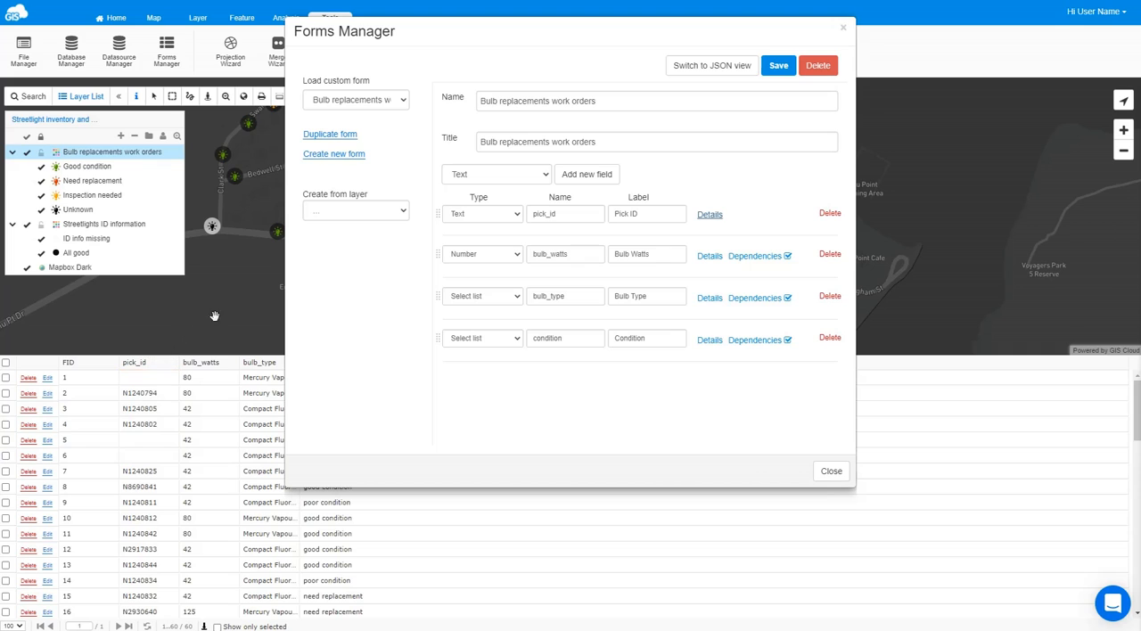
# - Require unique values for the form's pick_id field, save the form and close the Forms Manager
pyautogui.click(709, 215)
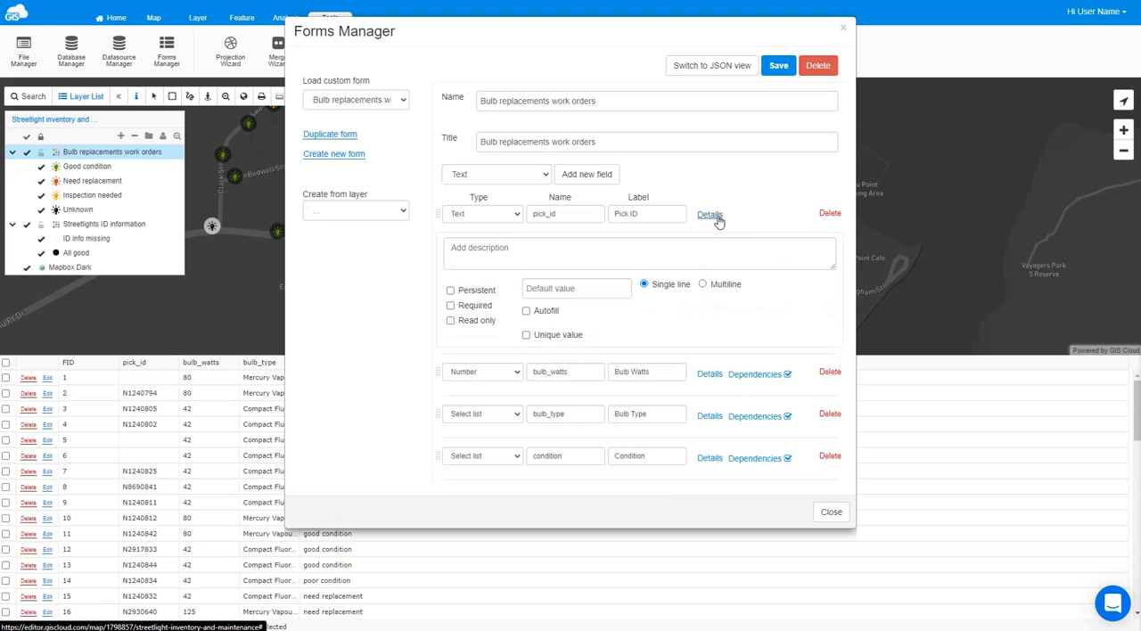
pyautogui.click(526, 336)
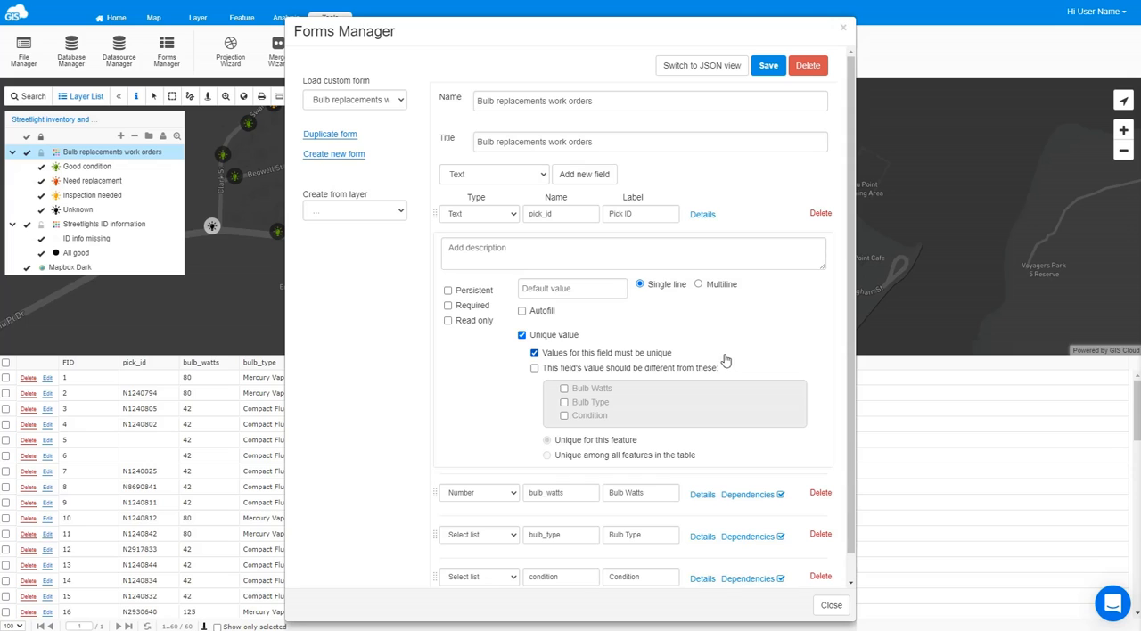
pyautogui.click(768, 68)
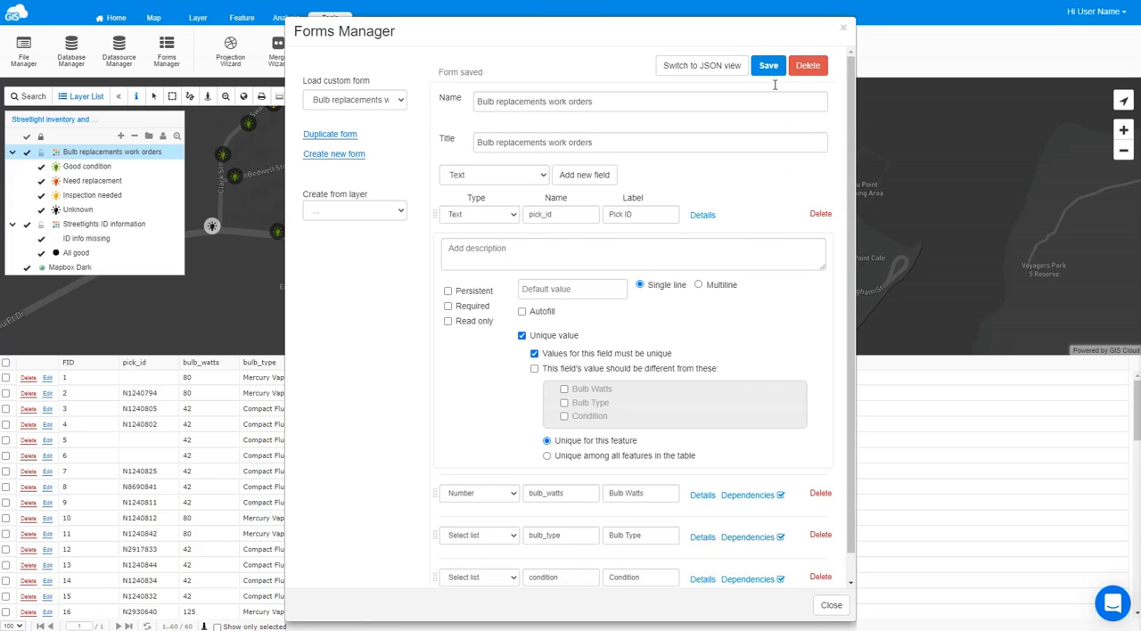
pyautogui.click(843, 28)
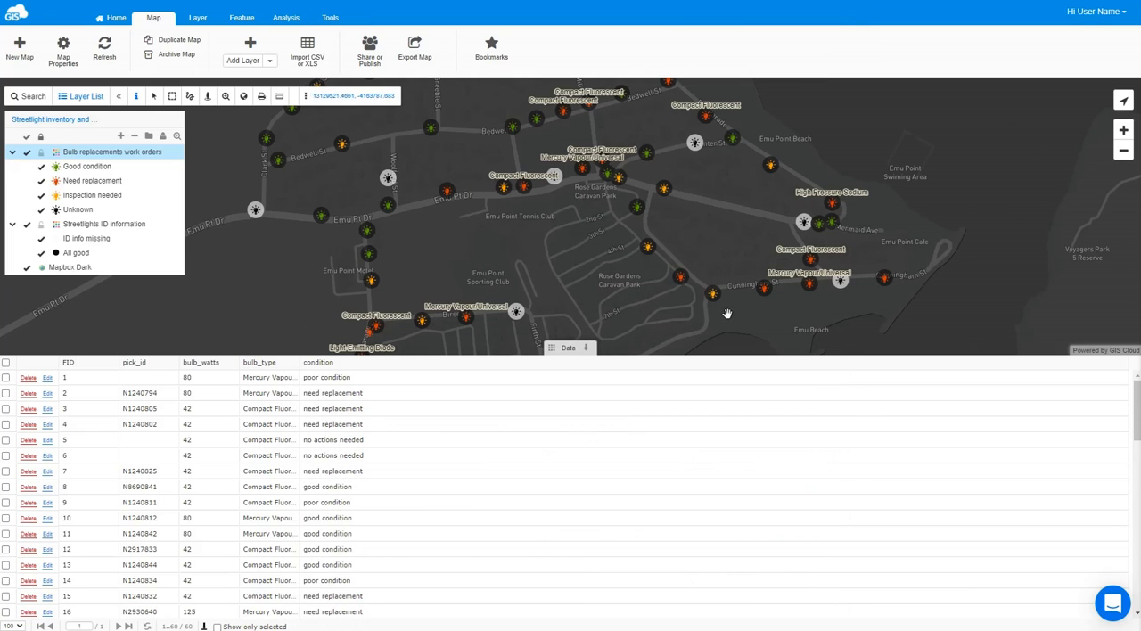
# - Edit the attributes of the unknown-condition streetlight near Emu Point Sporting Club and try to save Pick ID N1240803
pyautogui.click(516, 313)
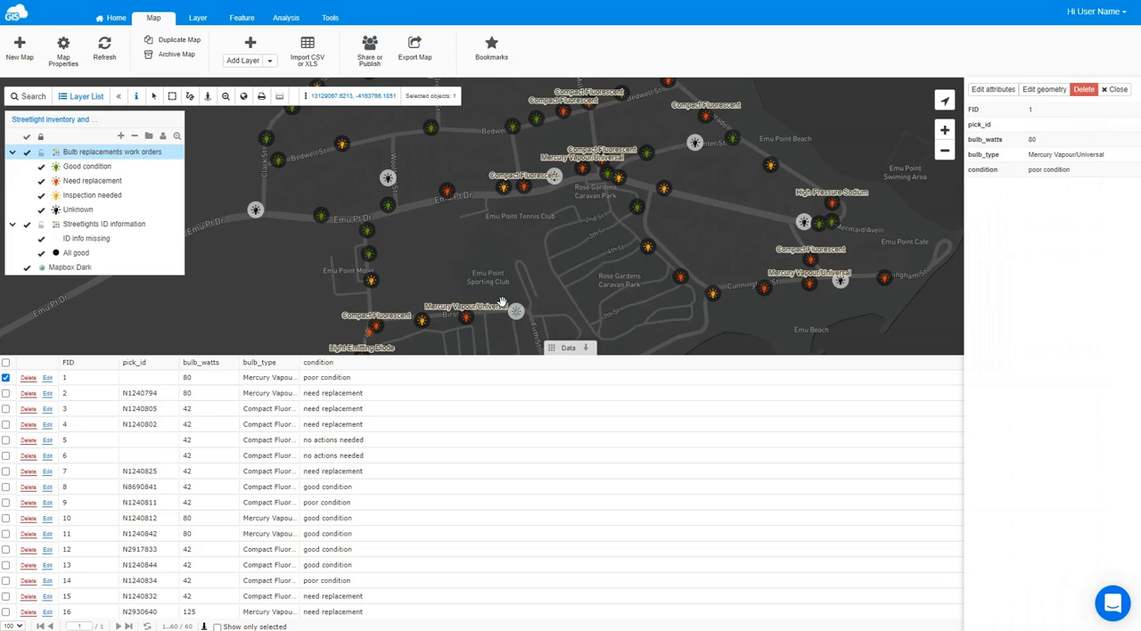
pyautogui.click(996, 90)
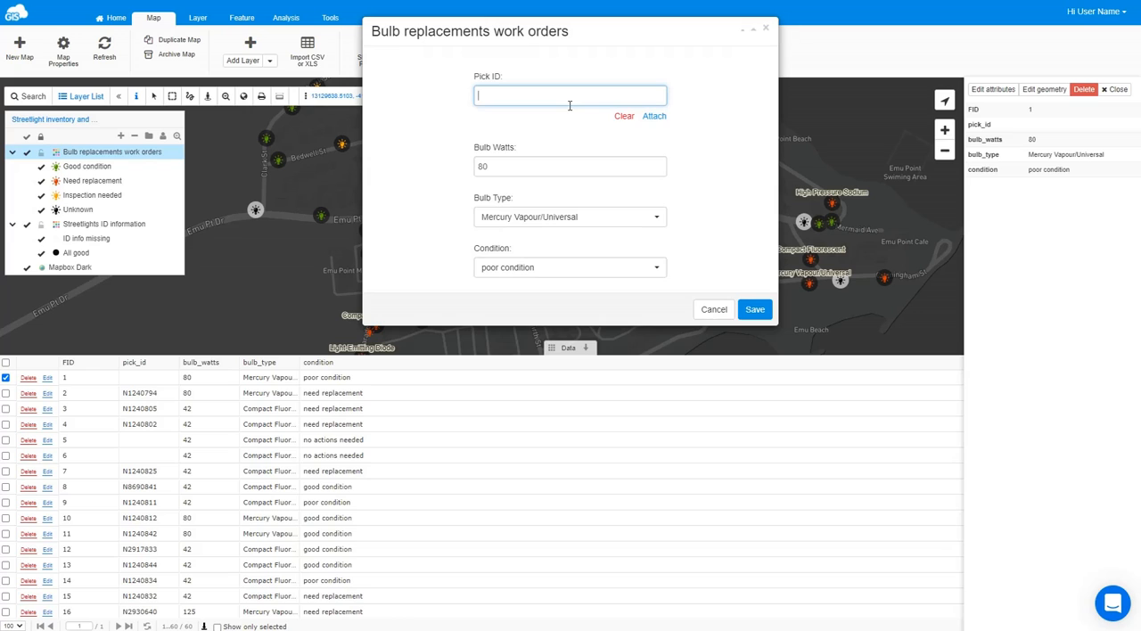
pyautogui.write('N1240803')
pyautogui.click(754, 310)
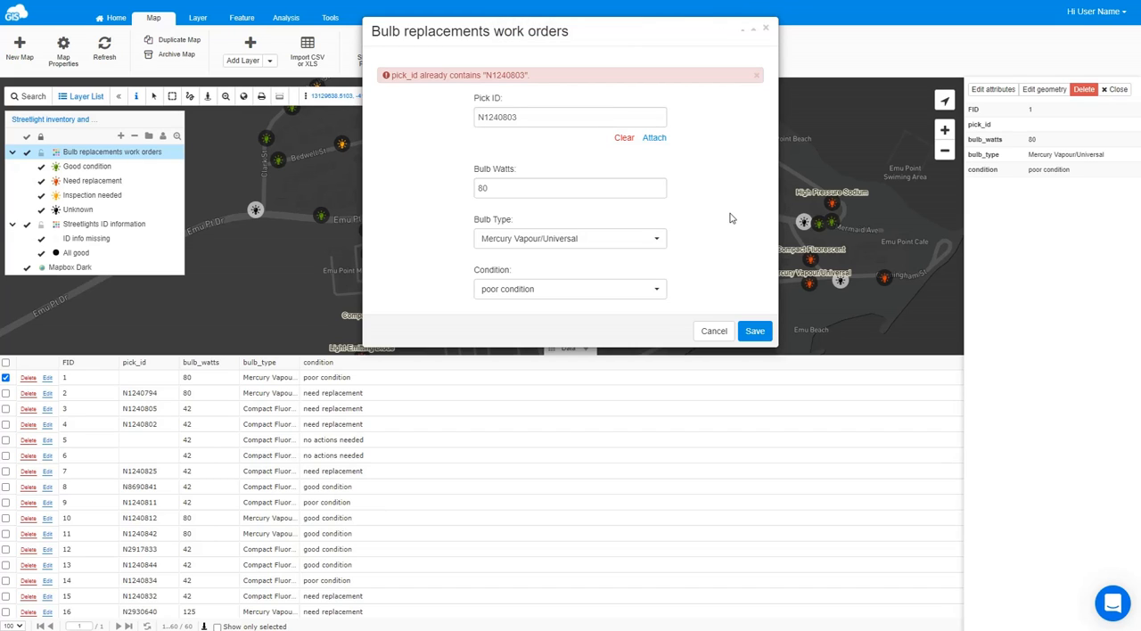
# - Change the streetlight's Pick ID to N1240804 and save the attributes
pyautogui.click(550, 116)
pyautogui.press('BackSpace')
pyautogui.write('4')
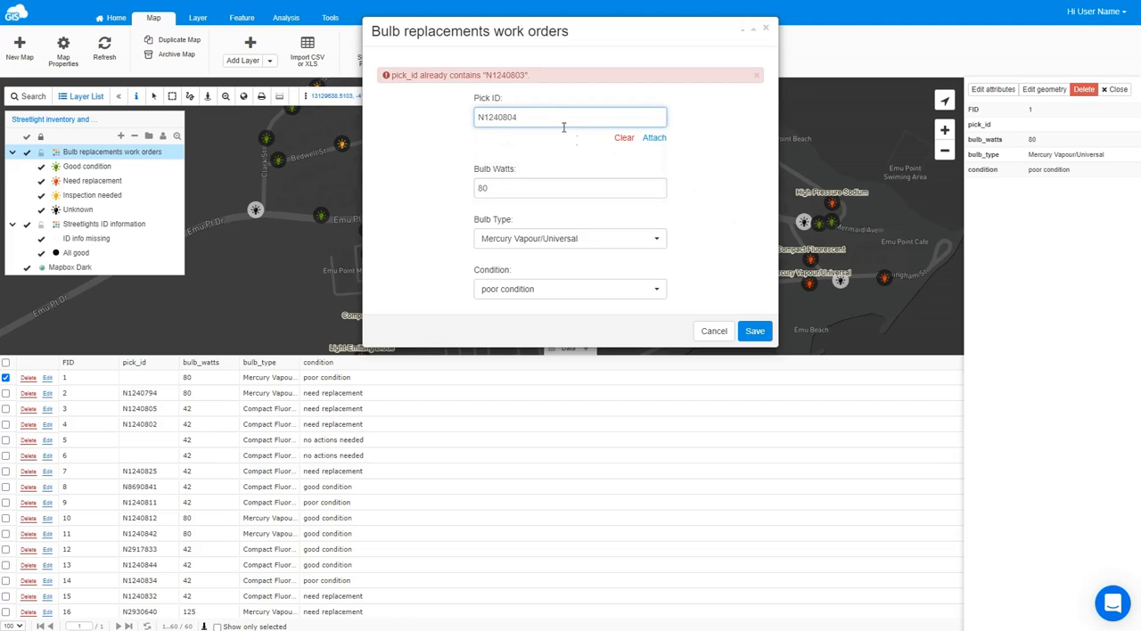
pyautogui.click(750, 331)
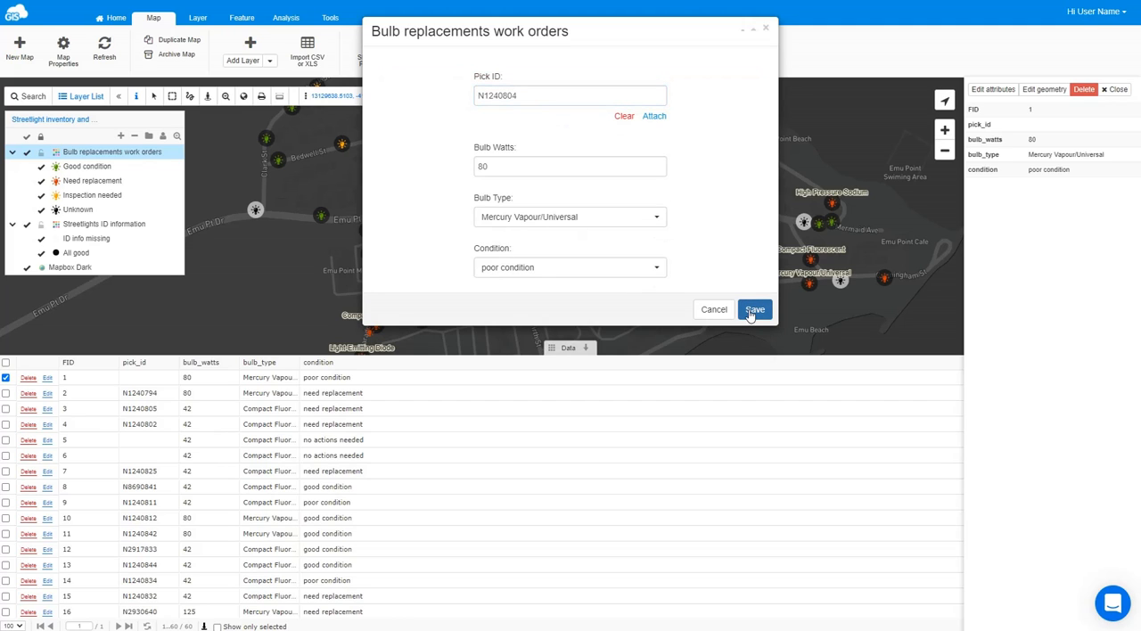
pyautogui.click(753, 310)
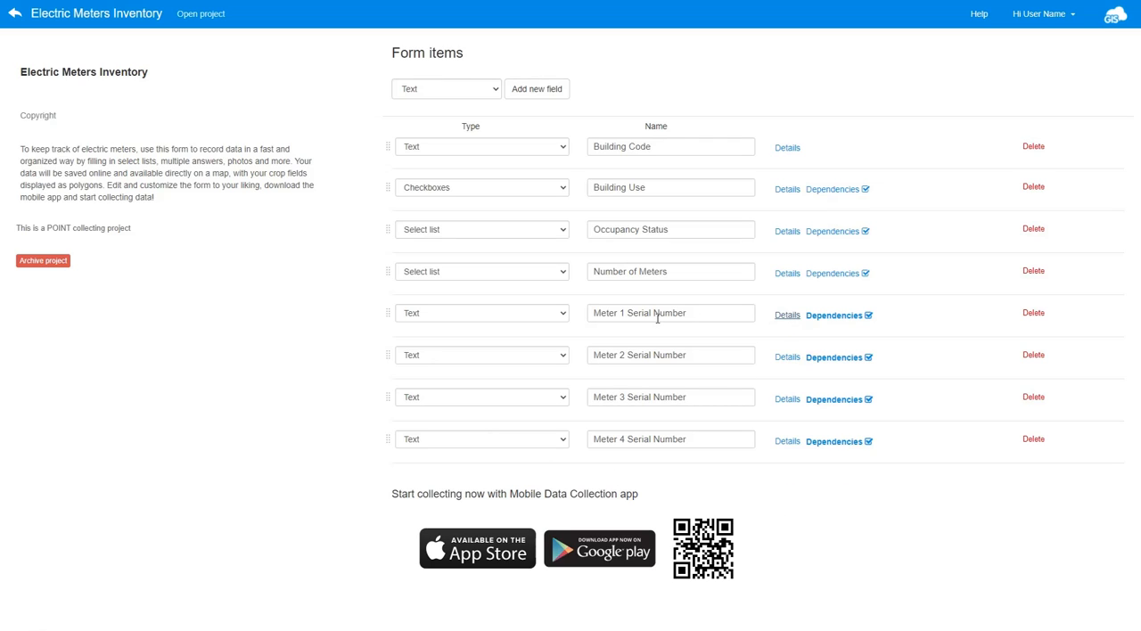
# - Make Meter 1 Serial Number in the Electric Meters Inventory form unique and different from the Meter 2, 3 and 4 Serial Number fields
pyautogui.click(789, 319)
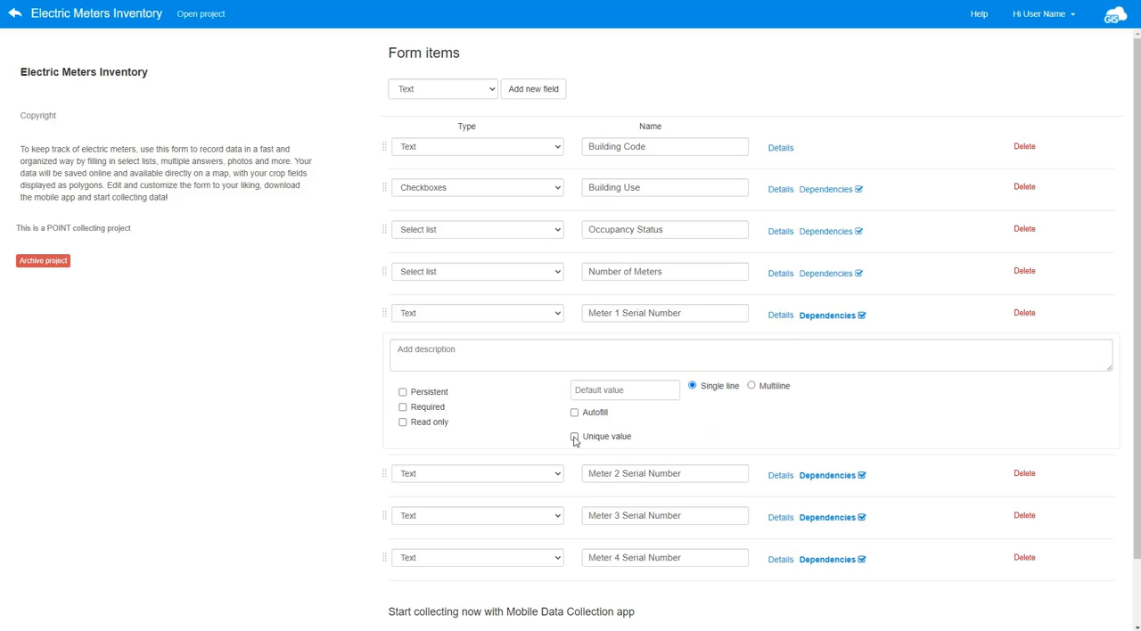
pyautogui.click(575, 437)
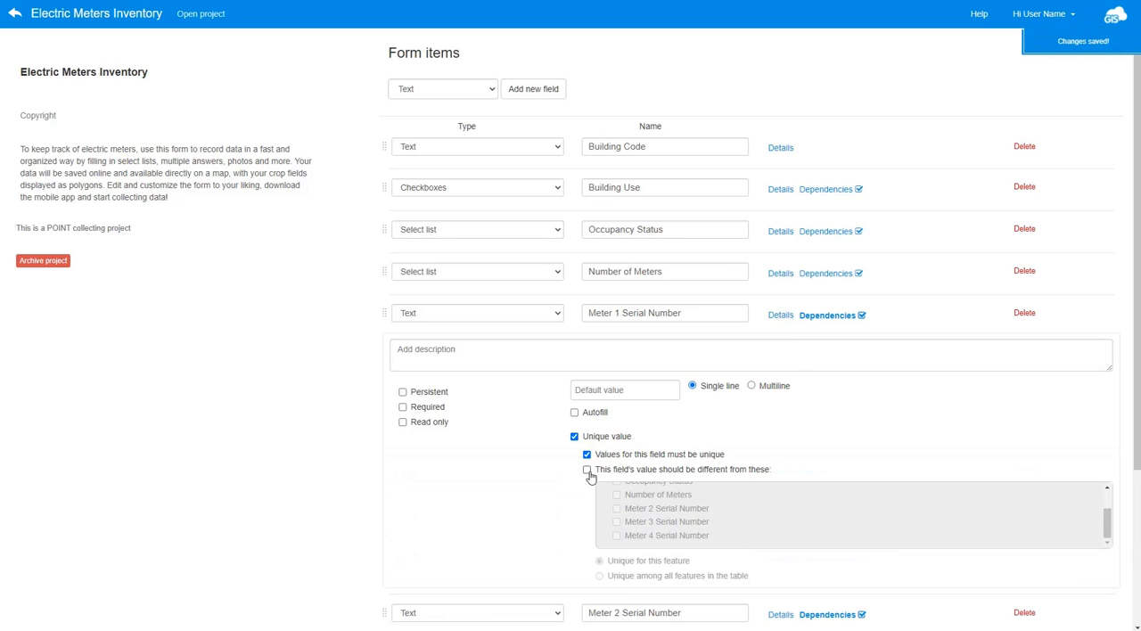
pyautogui.click(587, 470)
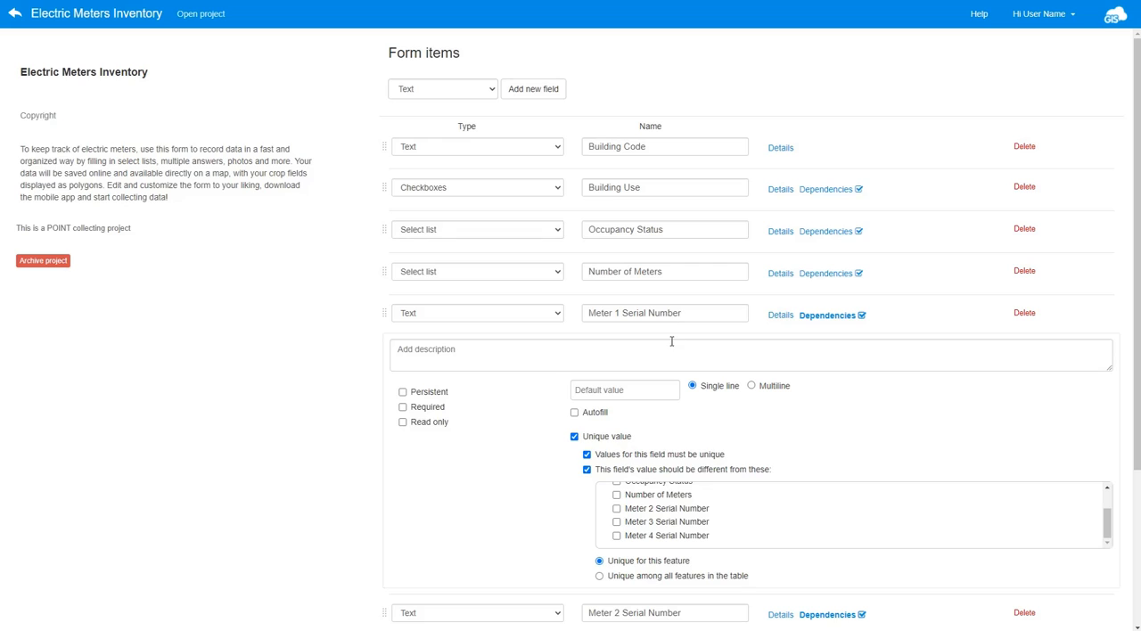
pyautogui.click(616, 509)
pyautogui.click(616, 521)
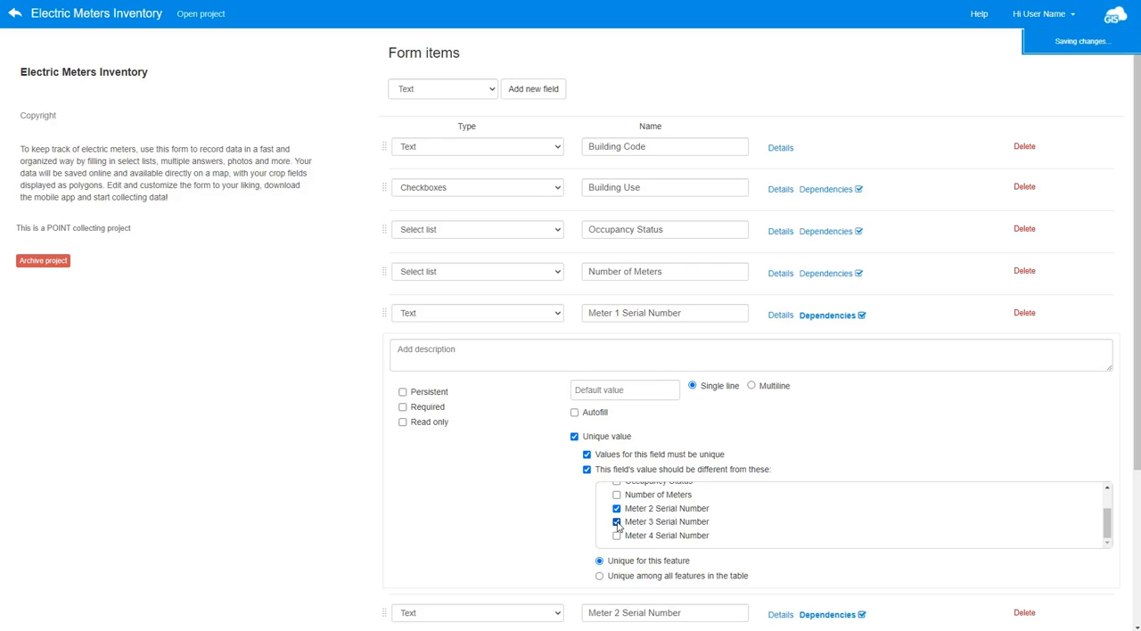
pyautogui.click(616, 536)
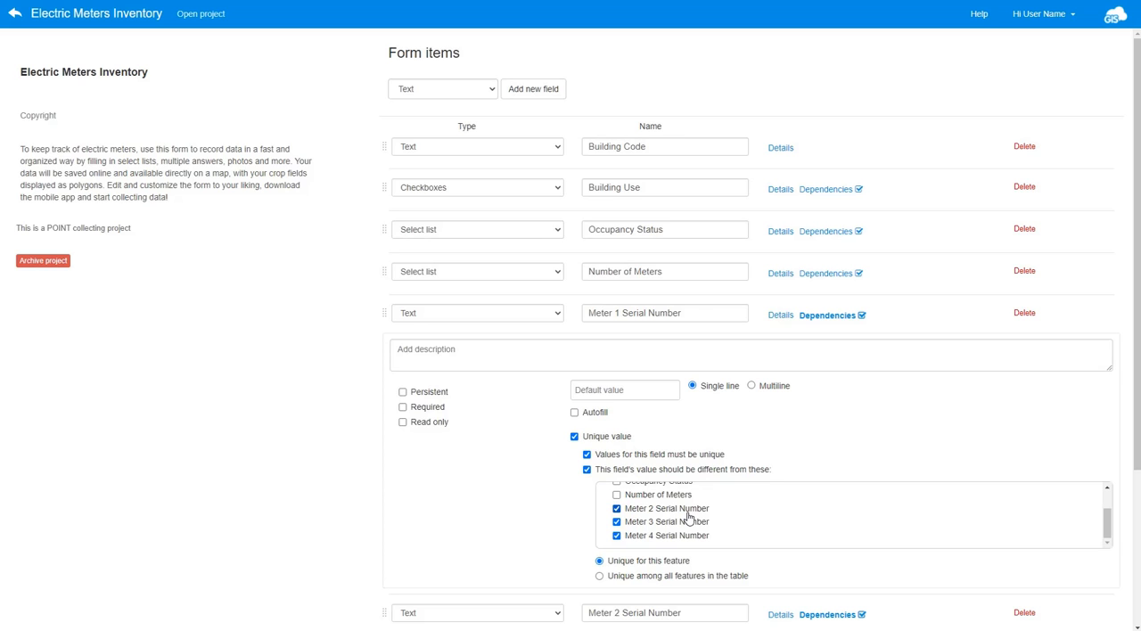
# - Make Meter 2 Serial Number unique and different from the Meter 1, 3 and 4 Serial Number fields
pyautogui.scroll(-2, 688, 517)
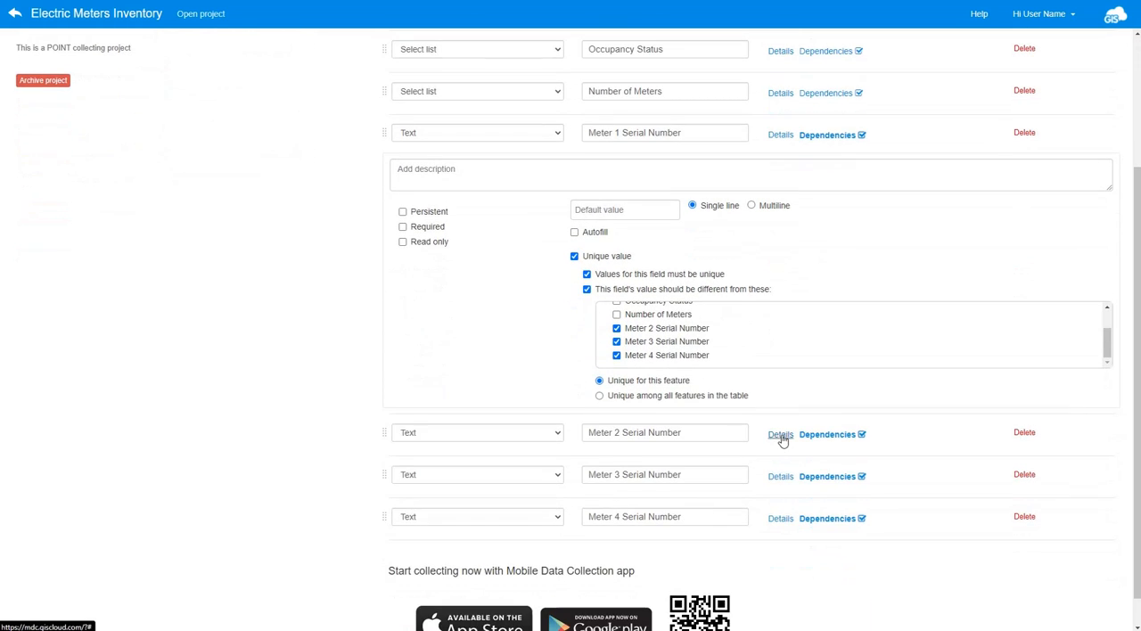
pyautogui.click(780, 435)
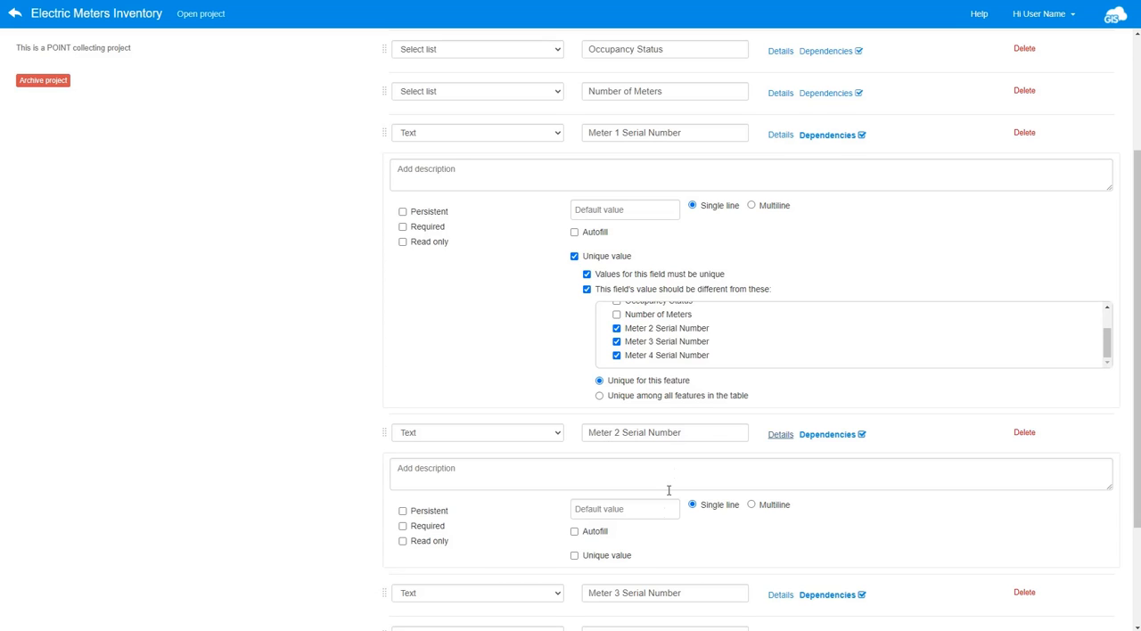
pyautogui.click(574, 555)
pyautogui.scroll(-1, 589, 472)
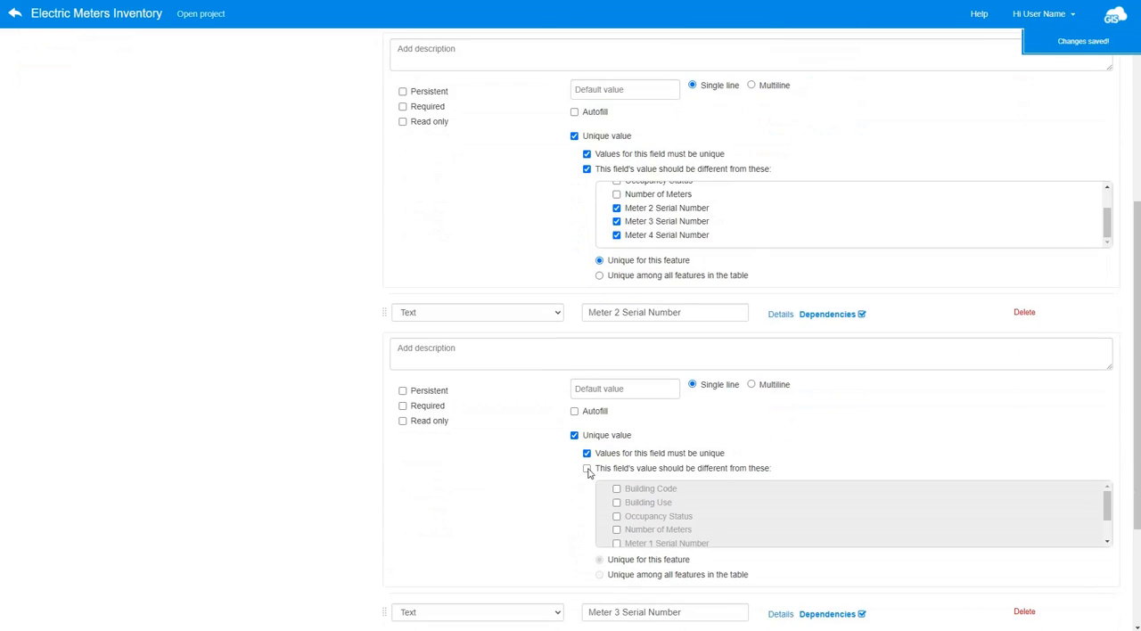
pyautogui.click(586, 468)
pyautogui.scroll(-1, 588, 477)
pyautogui.scroll(-1, 619, 457)
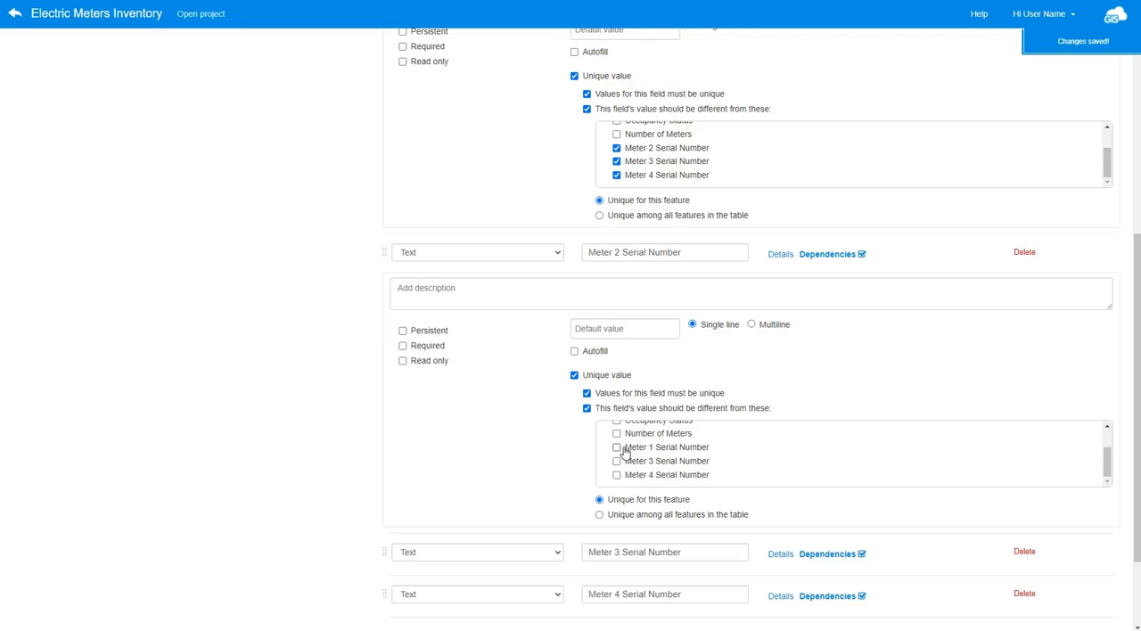
pyautogui.click(616, 447)
pyautogui.click(617, 461)
pyautogui.click(617, 476)
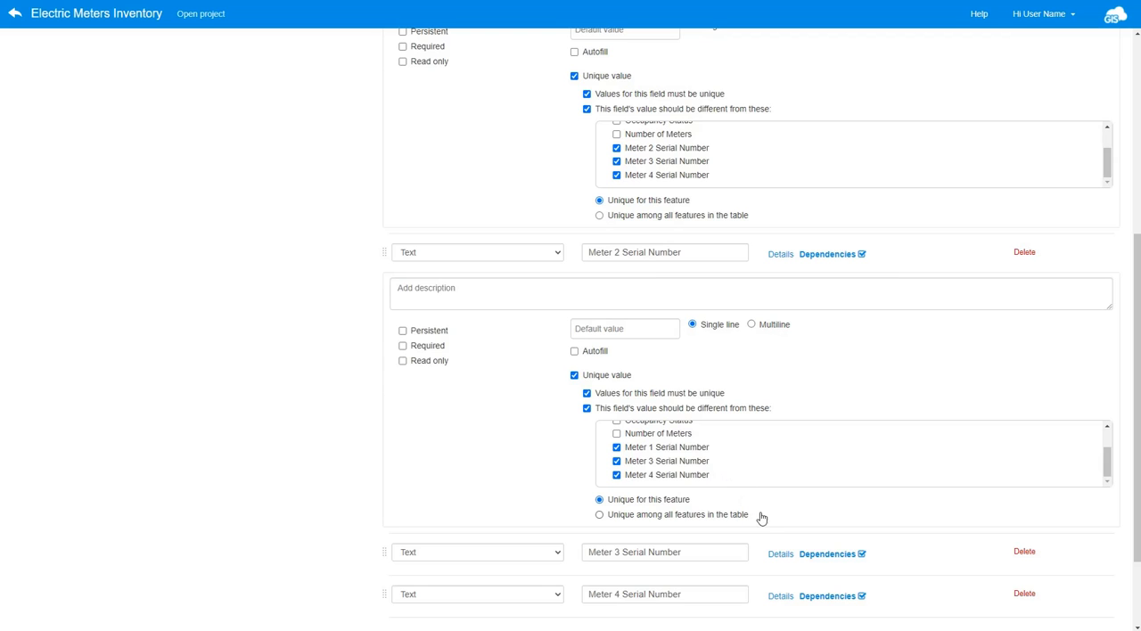
# - Open the details of the Meter 3 and Meter 4 Serial Number fields to review their uniqueness settings
pyautogui.click(780, 553)
pyautogui.scroll(-3, 744, 523)
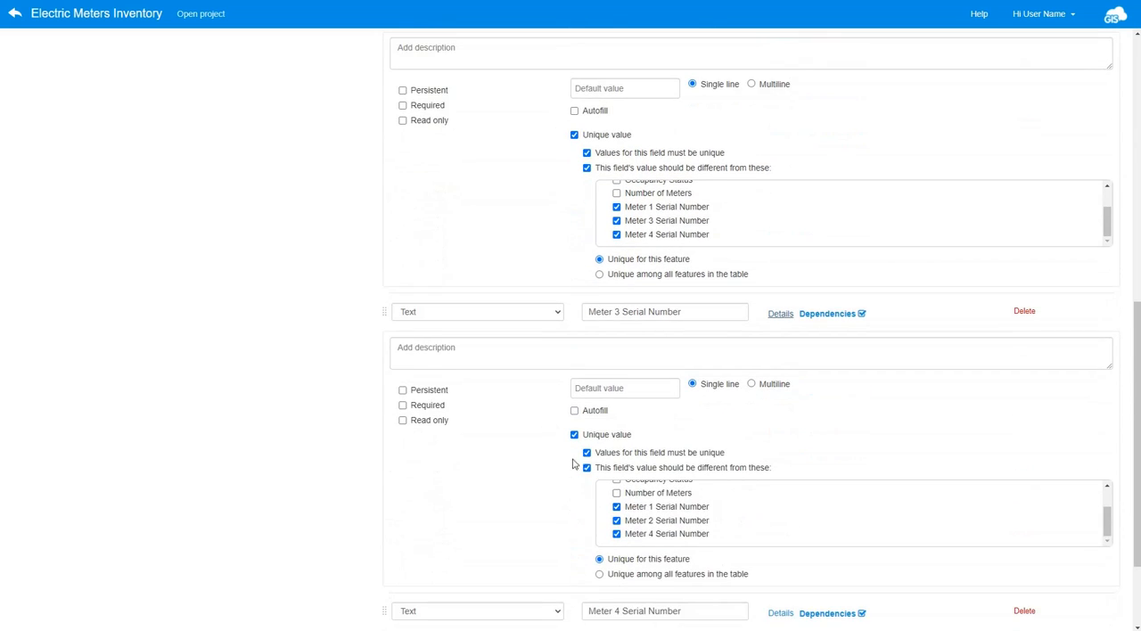
pyautogui.scroll(-2, 624, 470)
pyautogui.click(783, 486)
pyautogui.scroll(-2, 729, 517)
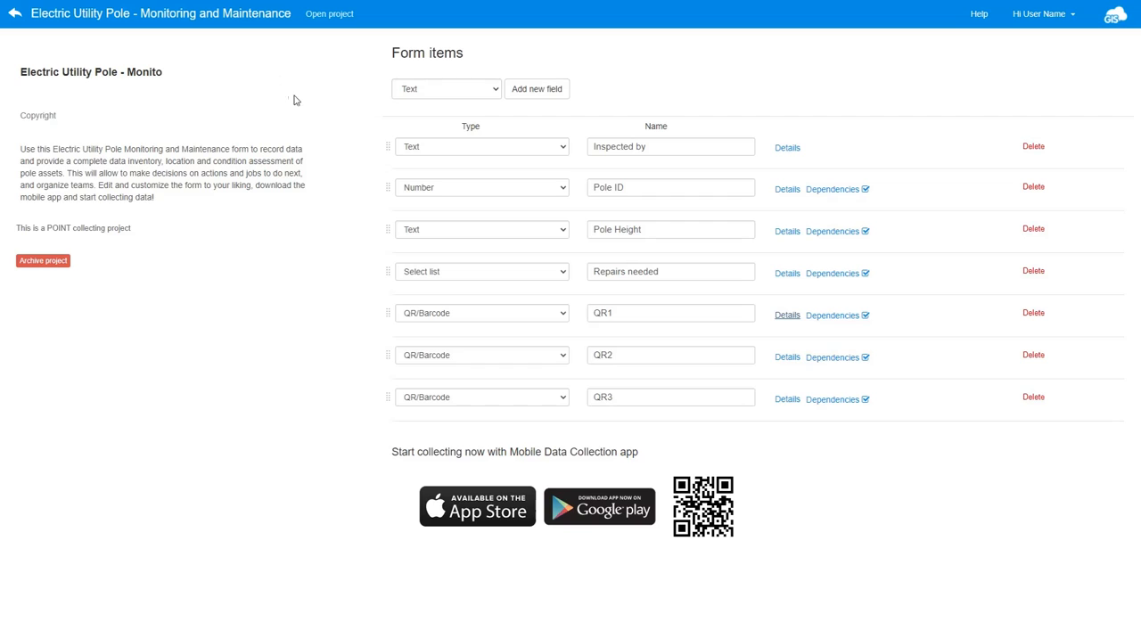
# - In the Electric Utility Pole form, make QR1 unique and different from QR2 and QR3 among all features in the table
pyautogui.click(788, 319)
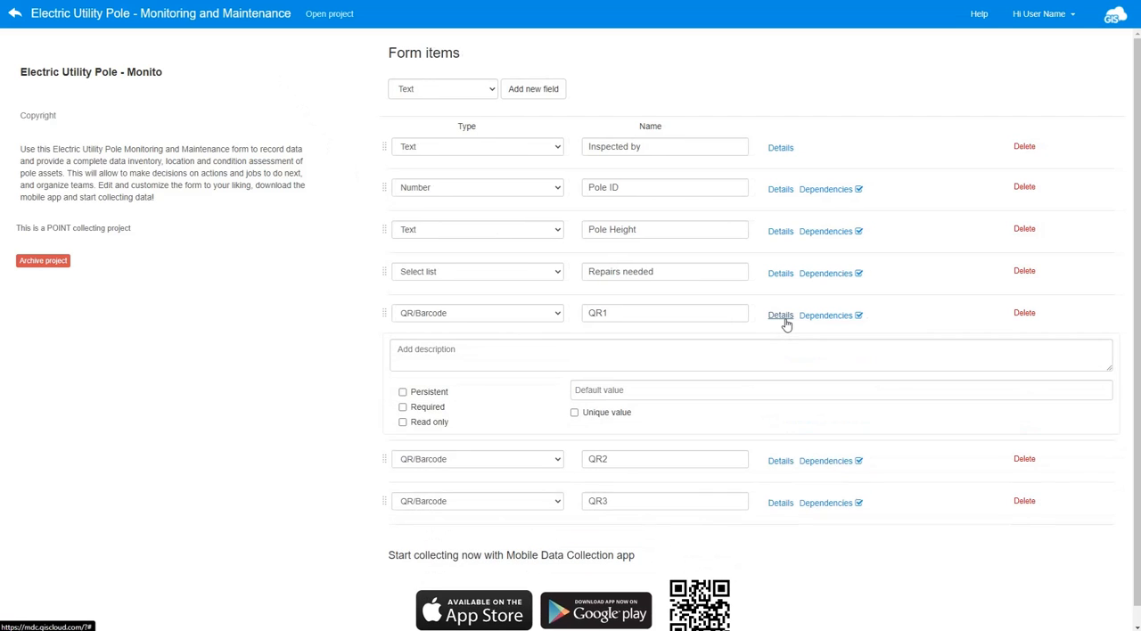
pyautogui.click(574, 413)
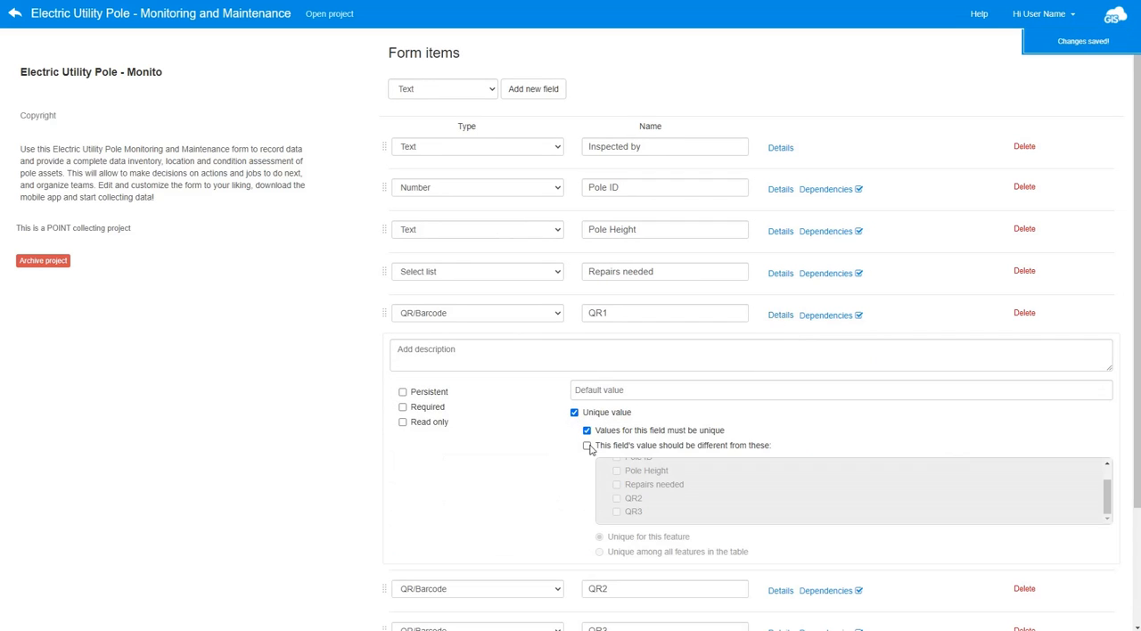
pyautogui.click(587, 446)
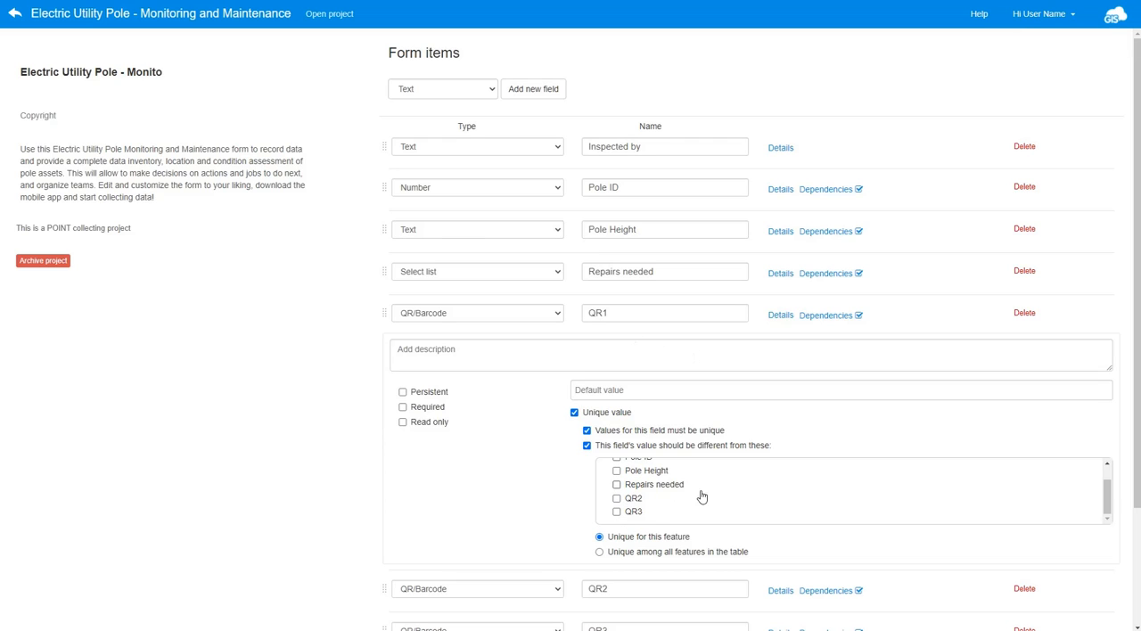
pyautogui.click(617, 499)
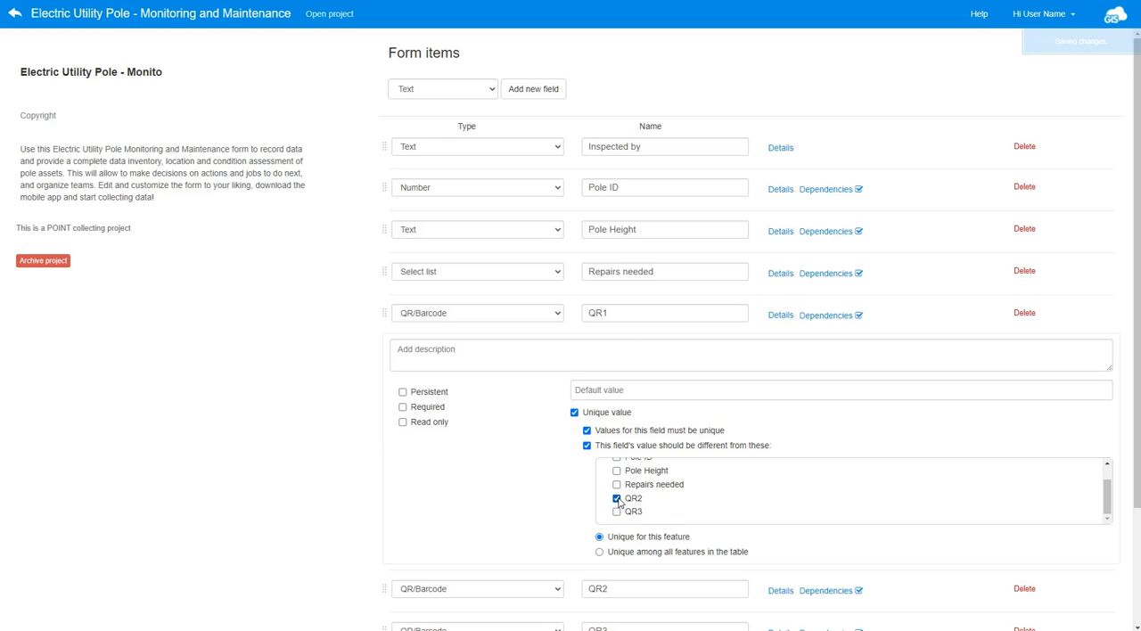
pyautogui.click(616, 513)
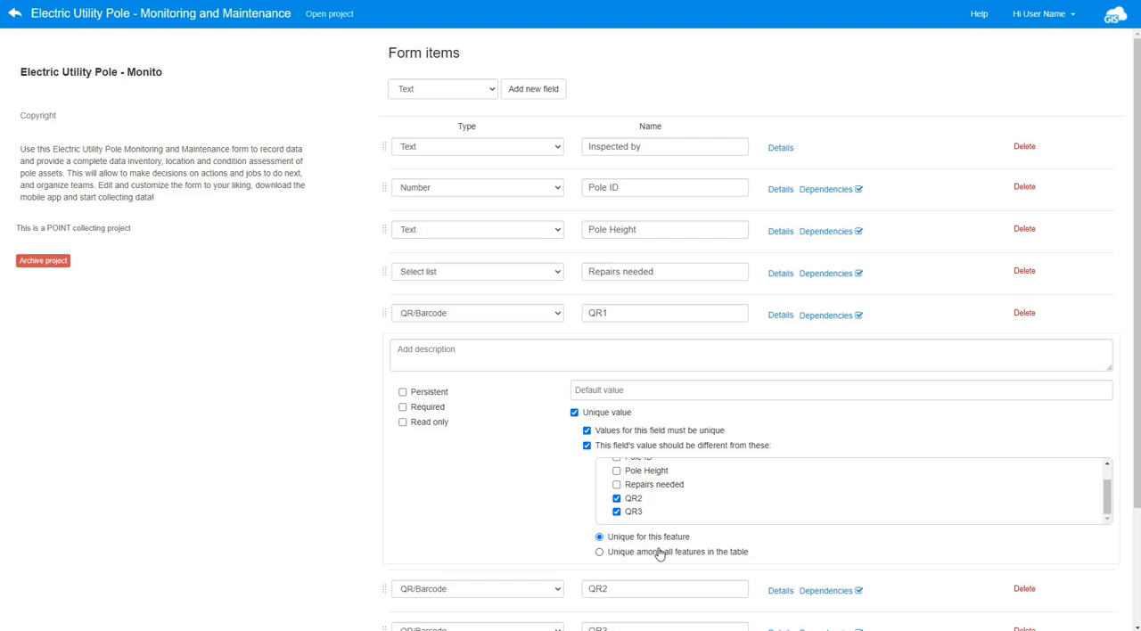
pyautogui.click(599, 553)
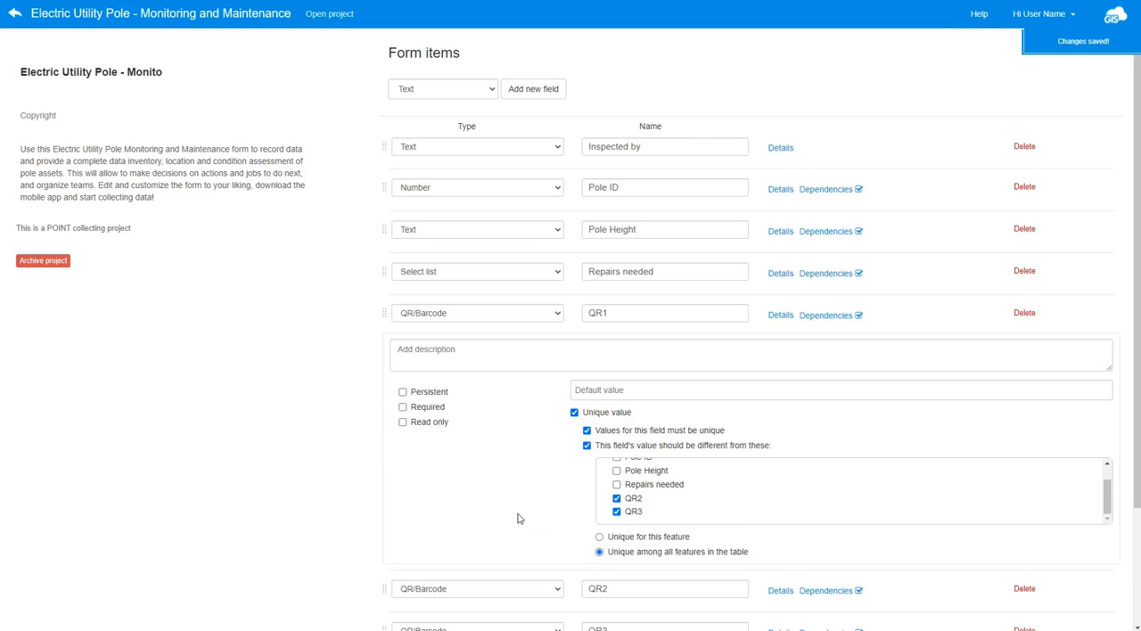
# - Make QR2 unique and different from QR1 and QR3 among all features in the table
pyautogui.scroll(-1, 517, 518)
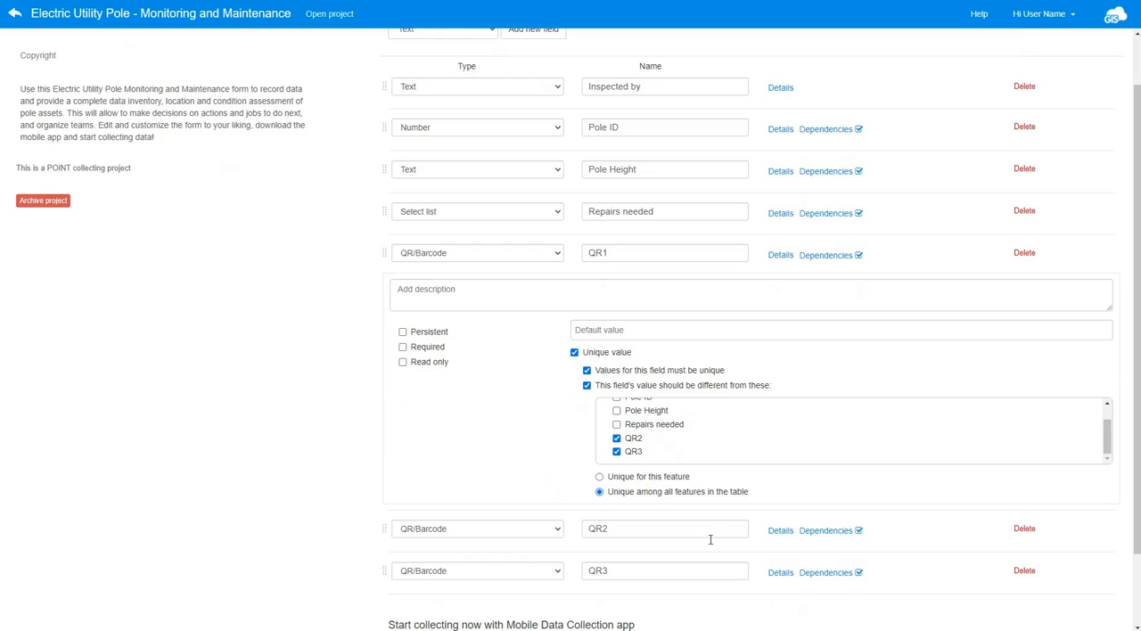
pyautogui.click(780, 531)
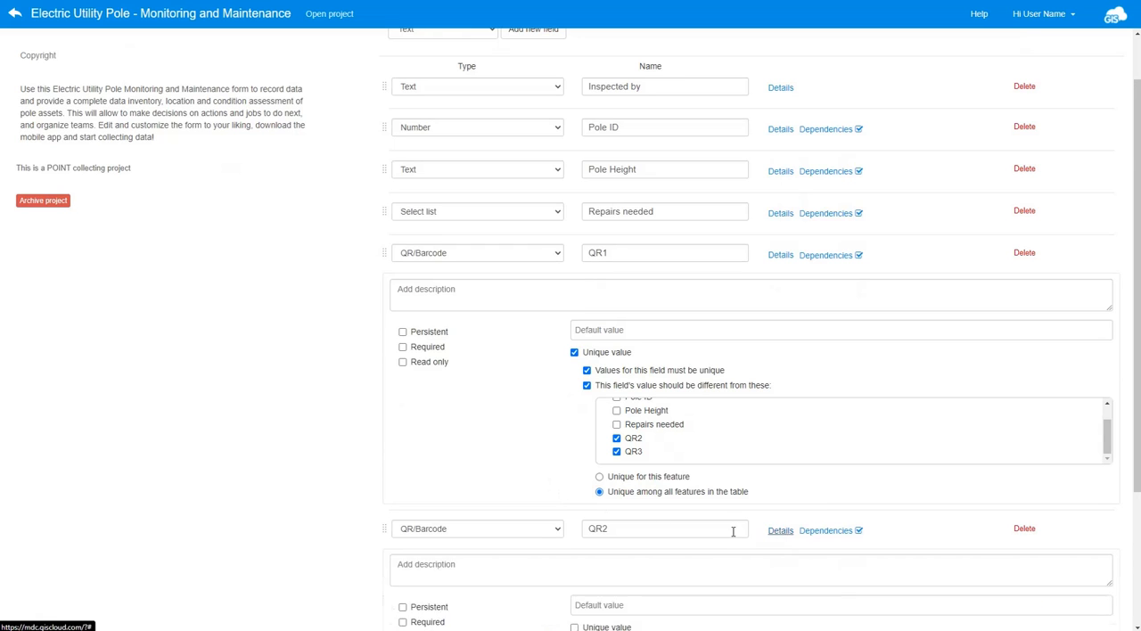
pyautogui.scroll(-2, 715, 516)
pyautogui.click(574, 507)
pyautogui.scroll(-1, 579, 499)
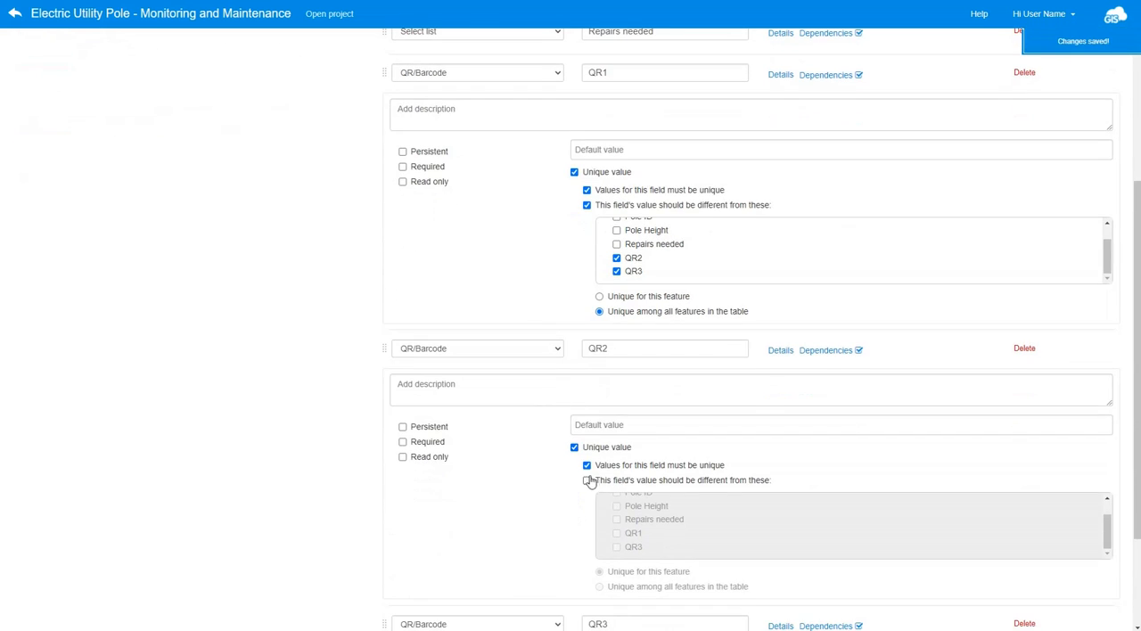
pyautogui.click(587, 479)
pyautogui.scroll(-1, 590, 493)
pyautogui.click(616, 474)
pyautogui.click(616, 487)
pyautogui.click(599, 527)
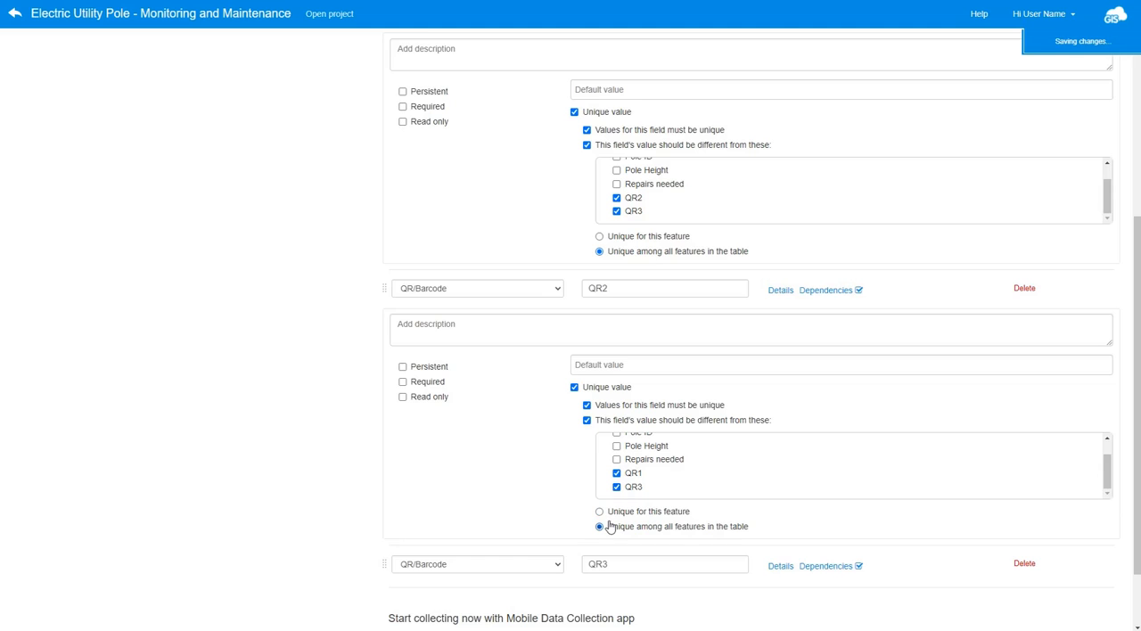
# - Make QR3 unique and different from QR1 and QR2 among all features in the table
pyautogui.scroll(-1, 785, 517)
pyautogui.click(782, 507)
pyautogui.scroll(-2, 594, 494)
pyautogui.click(574, 477)
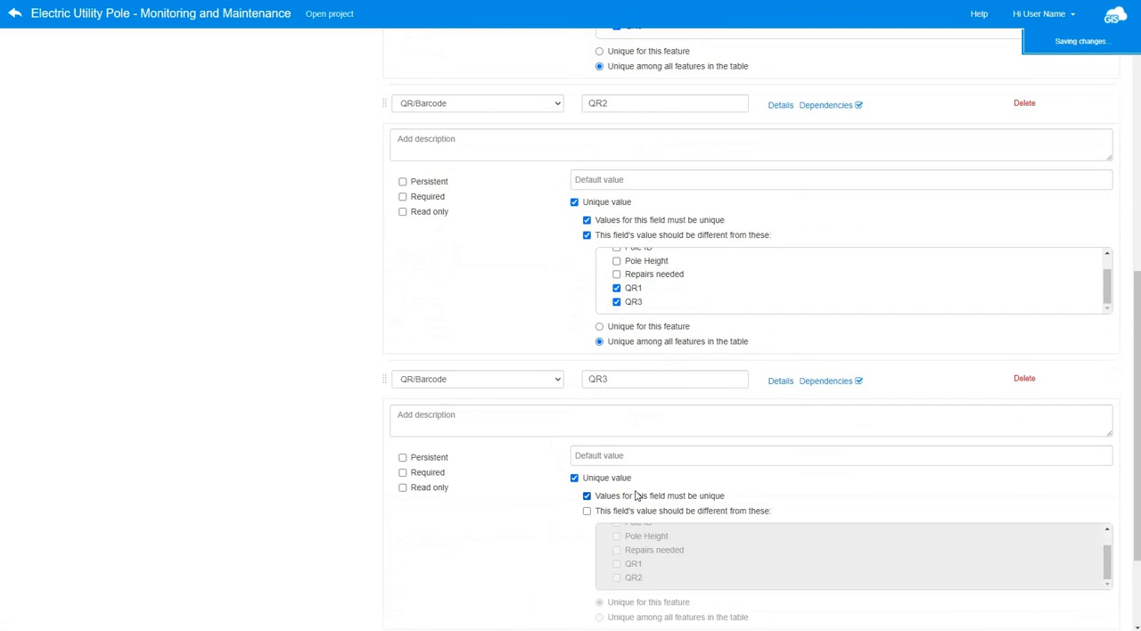
pyautogui.scroll(-2, 591, 482)
pyautogui.click(586, 390)
pyautogui.click(616, 443)
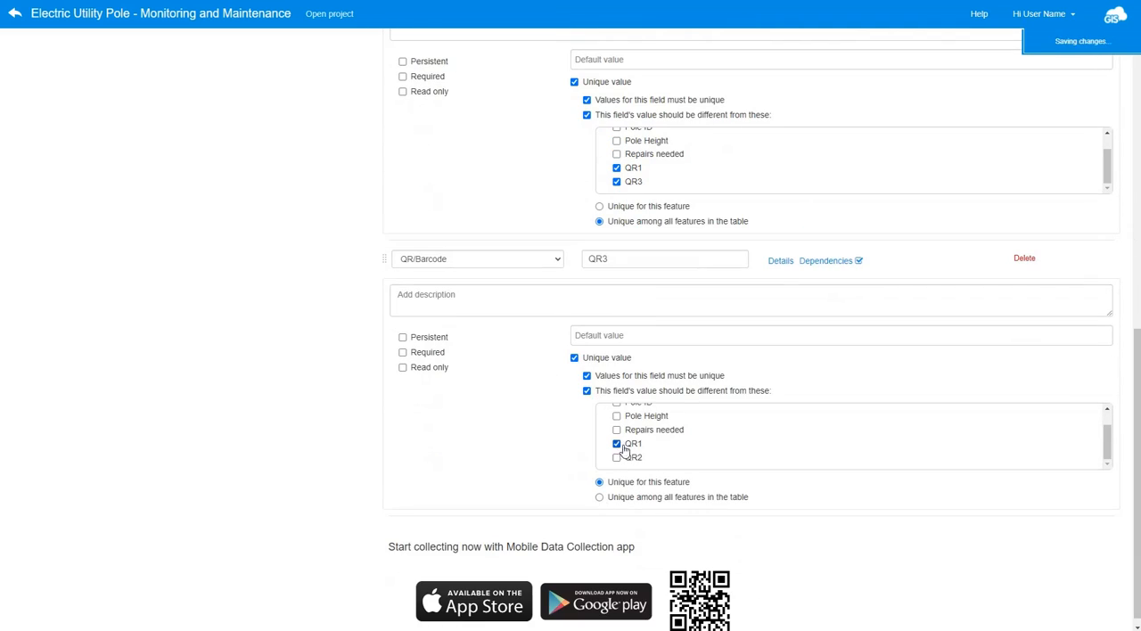
pyautogui.click(616, 457)
pyautogui.click(599, 498)
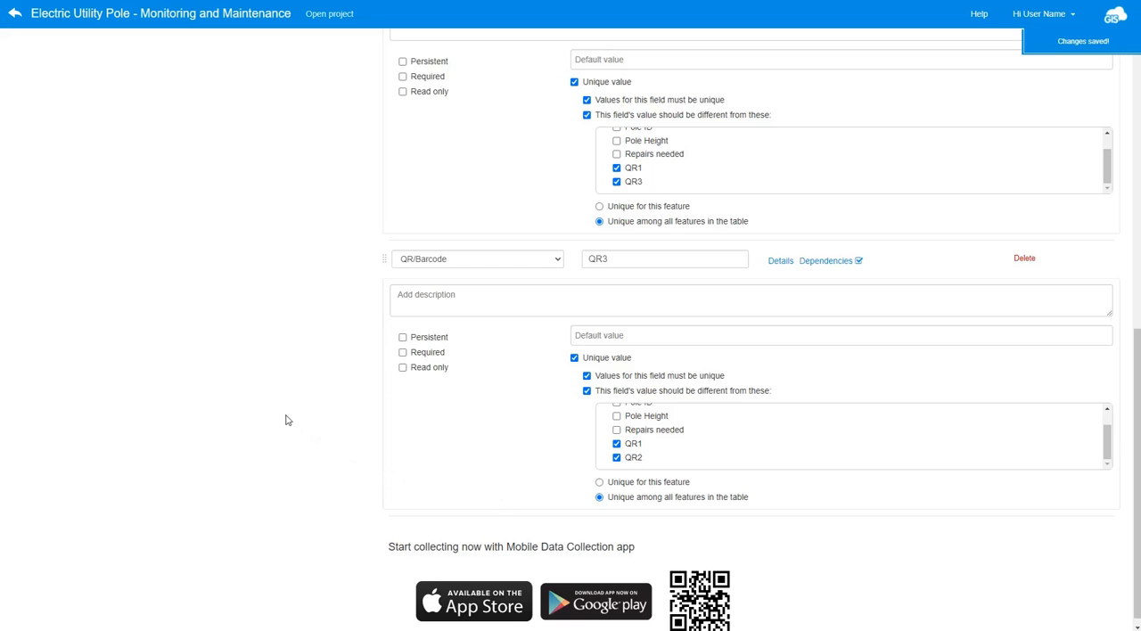